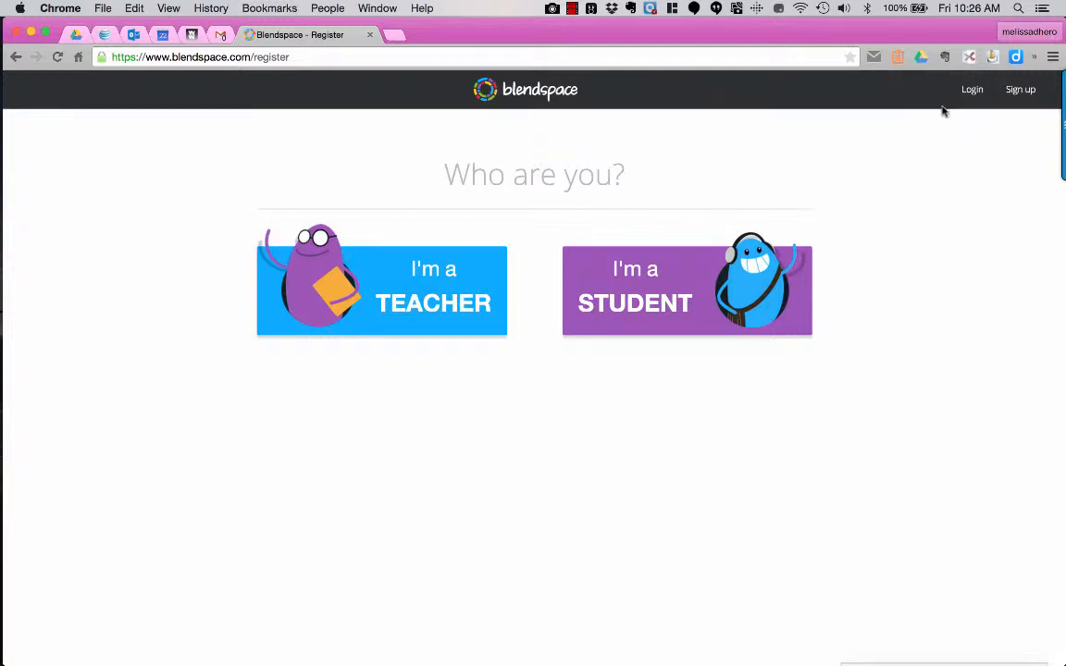
# - Register as a teacher by signing up with the Google account and grant Blendspace the requested permissions
pyautogui.click(440, 281)
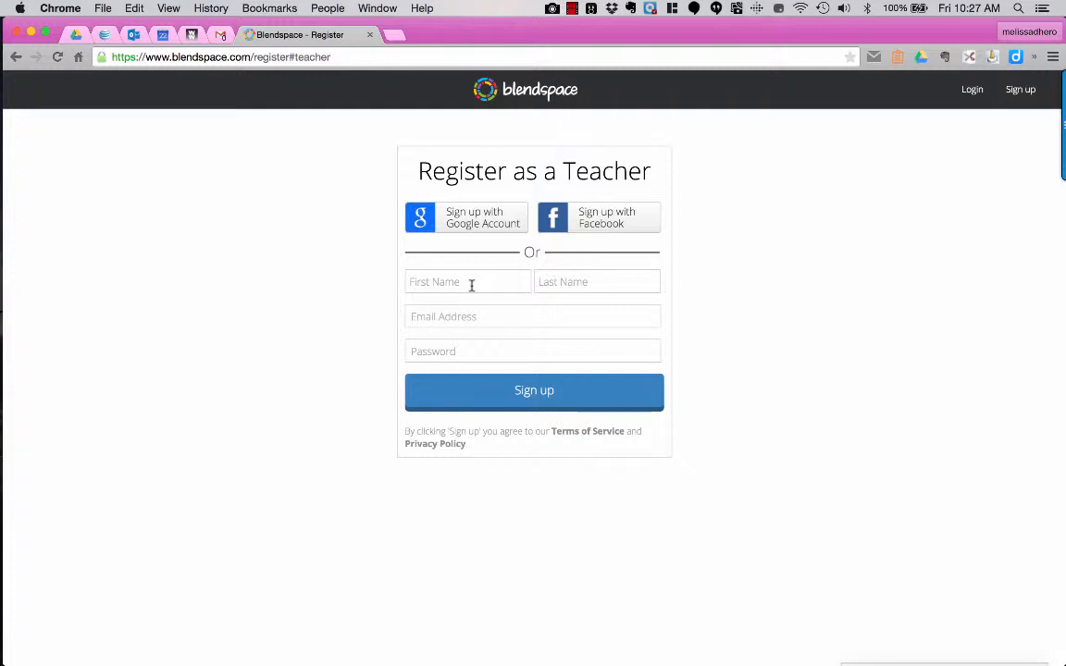
pyautogui.click(464, 217)
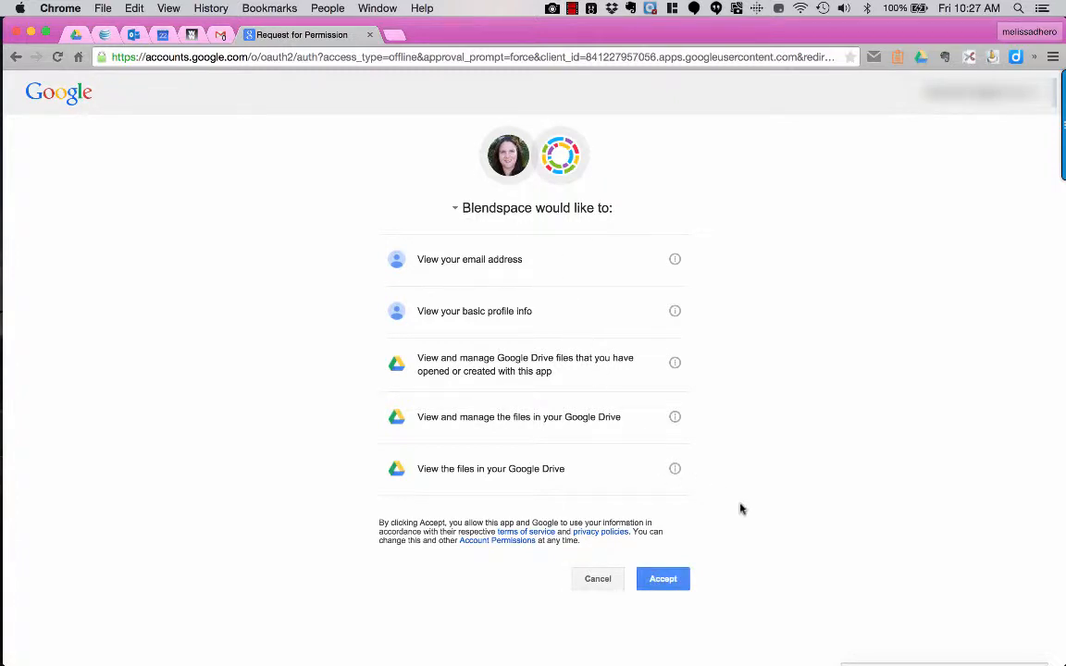
pyautogui.click(665, 580)
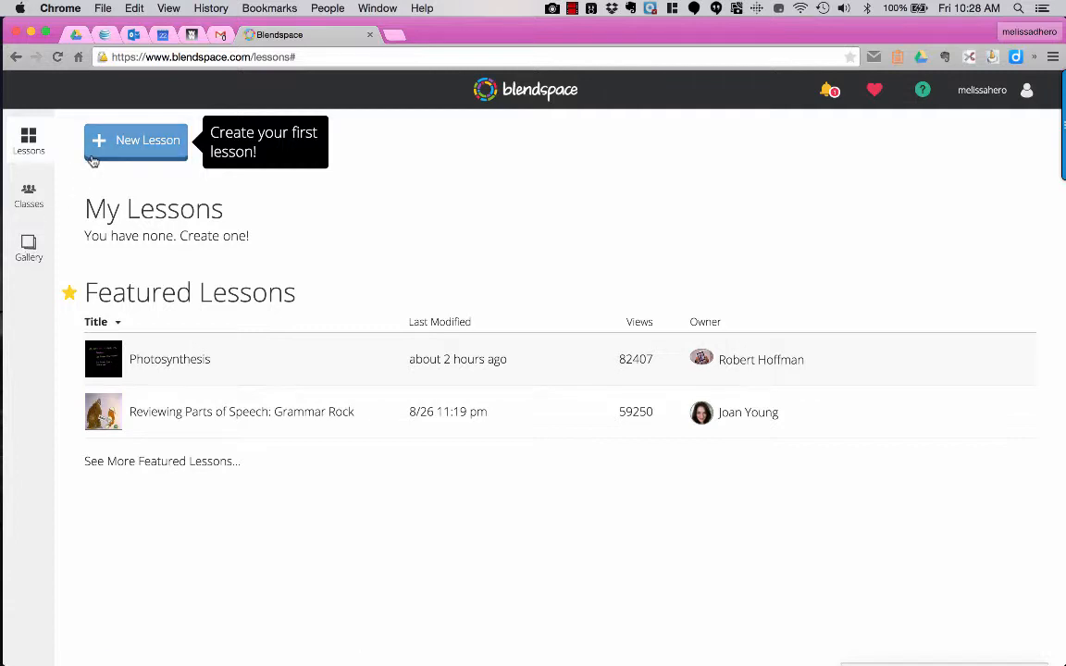
# - Create a new lesson about "Introduction", skipping the getting-started video
pyautogui.click(145, 143)
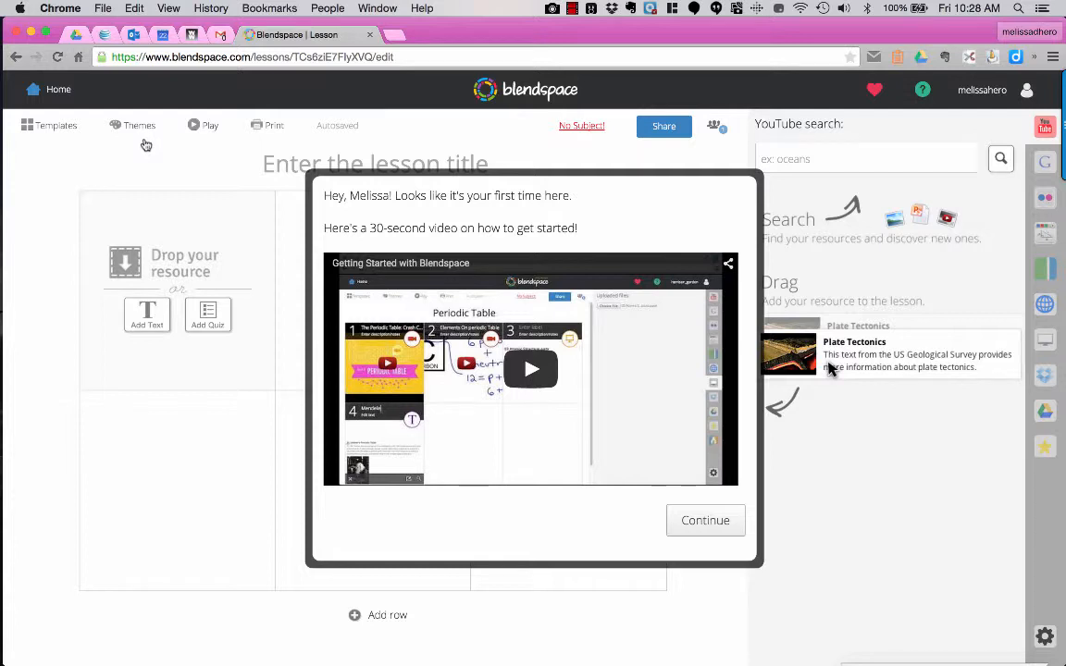
pyautogui.click(727, 531)
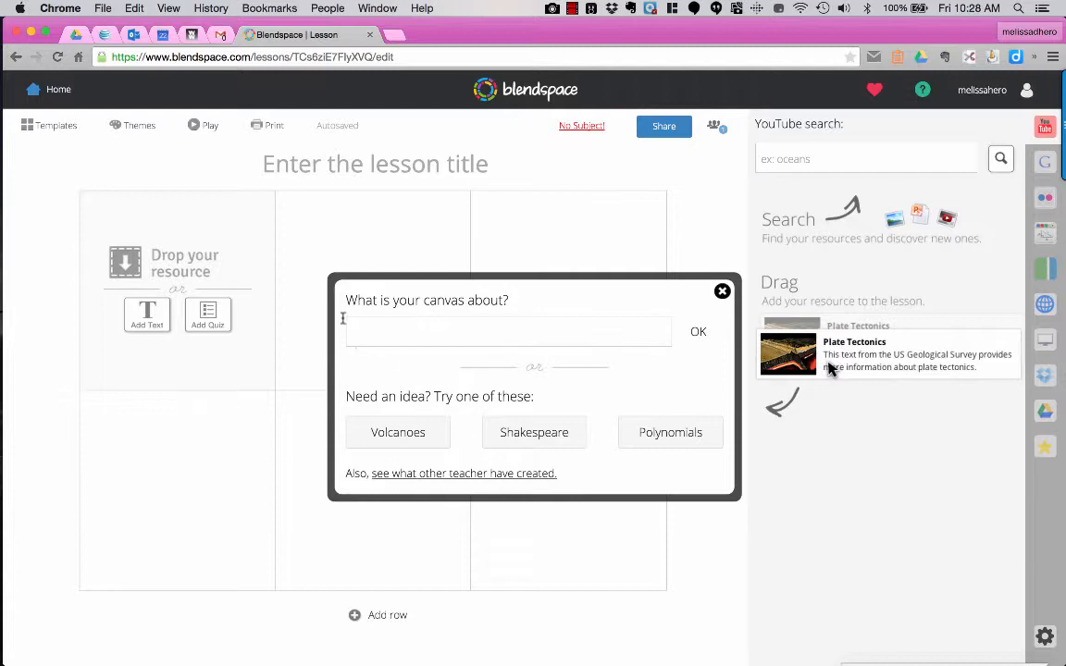
pyautogui.click(490, 329)
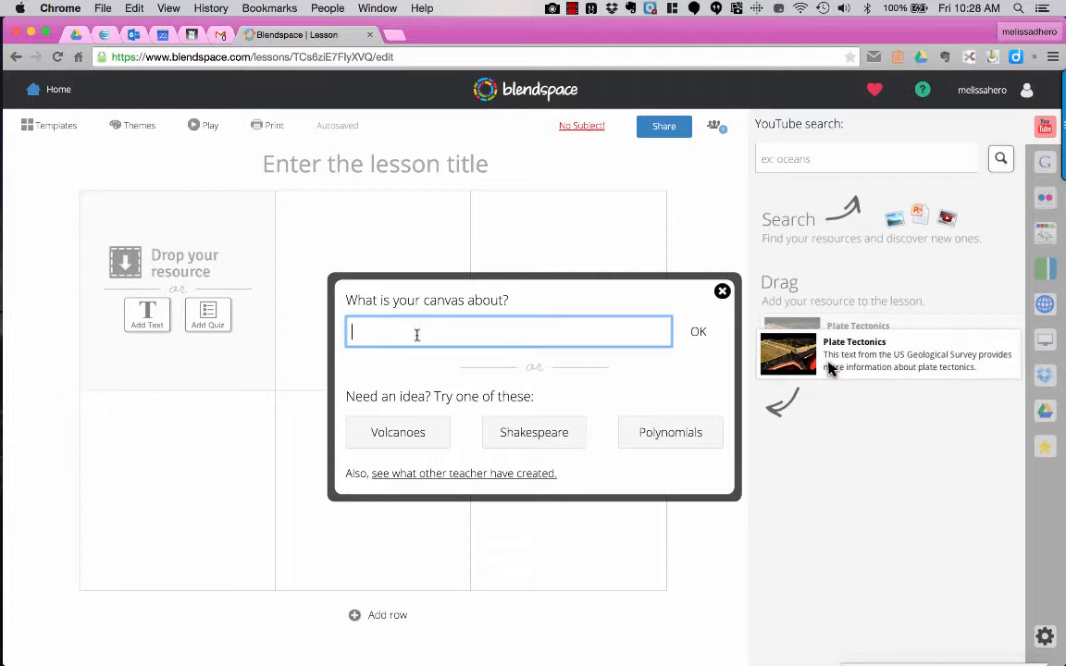
pyautogui.write('Introduction')
pyautogui.click(696, 335)
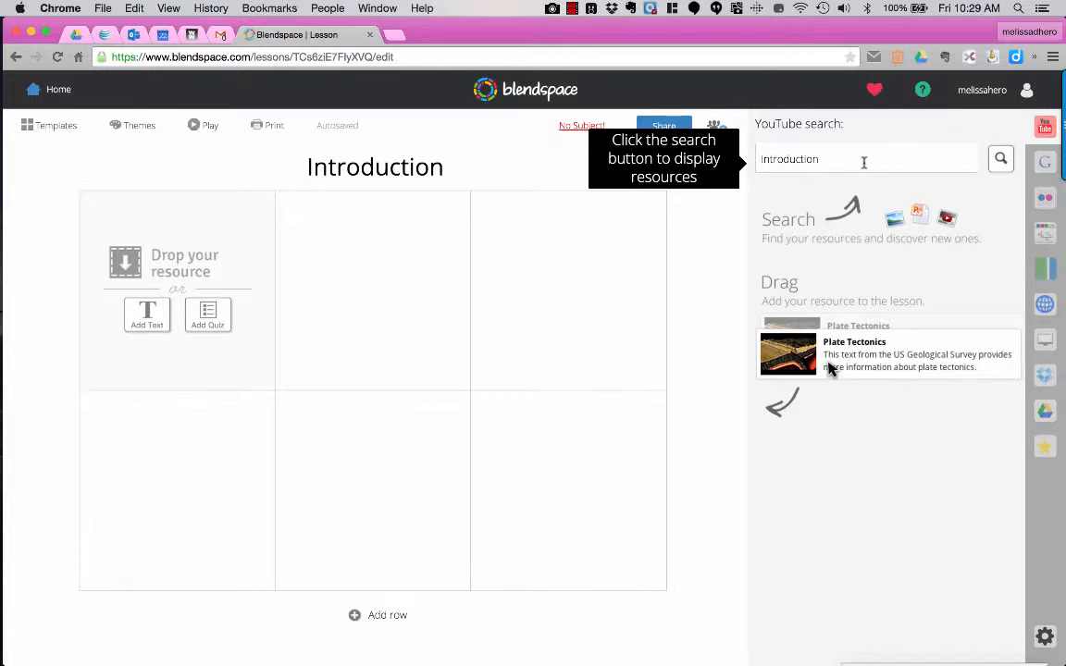
pyautogui.click(1045, 128)
pyautogui.click(826, 163)
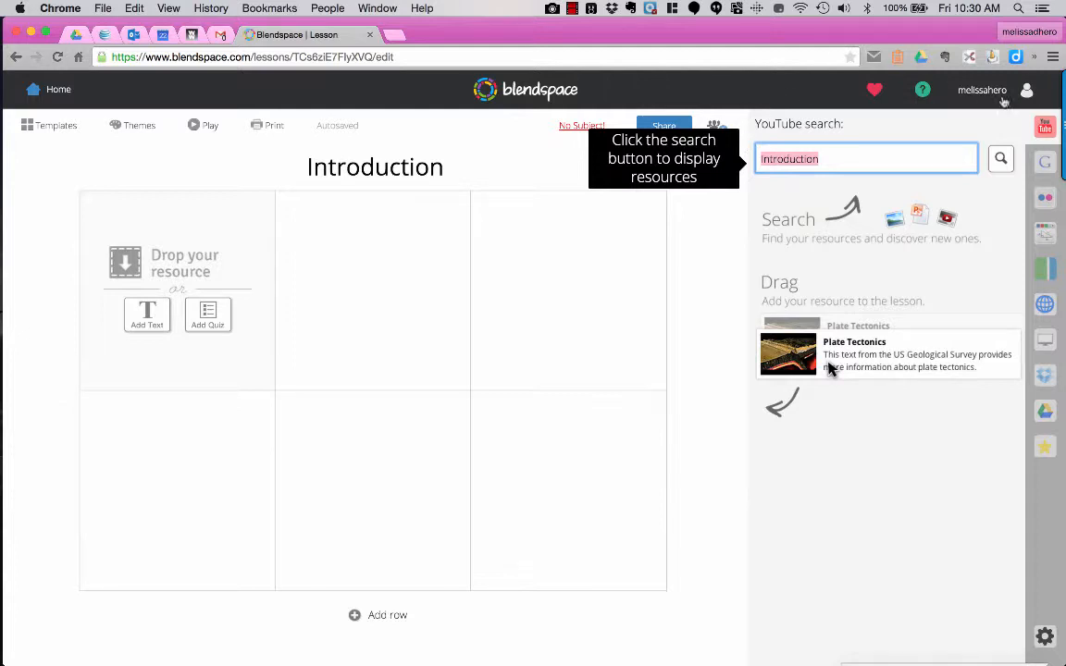
pyautogui.click(1045, 306)
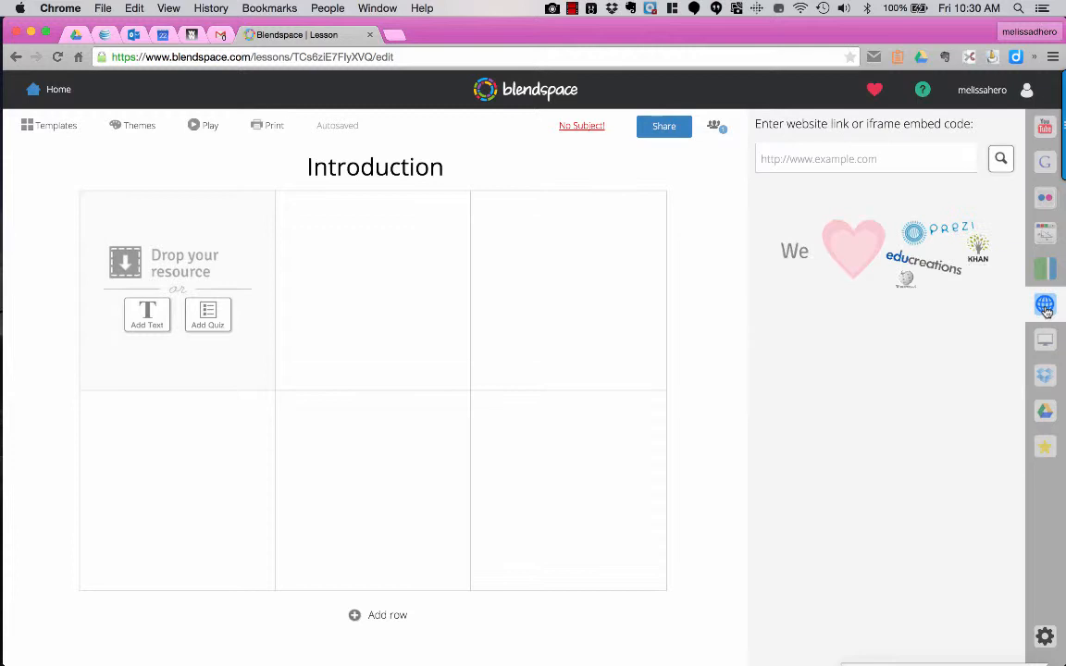
pyautogui.click(836, 151)
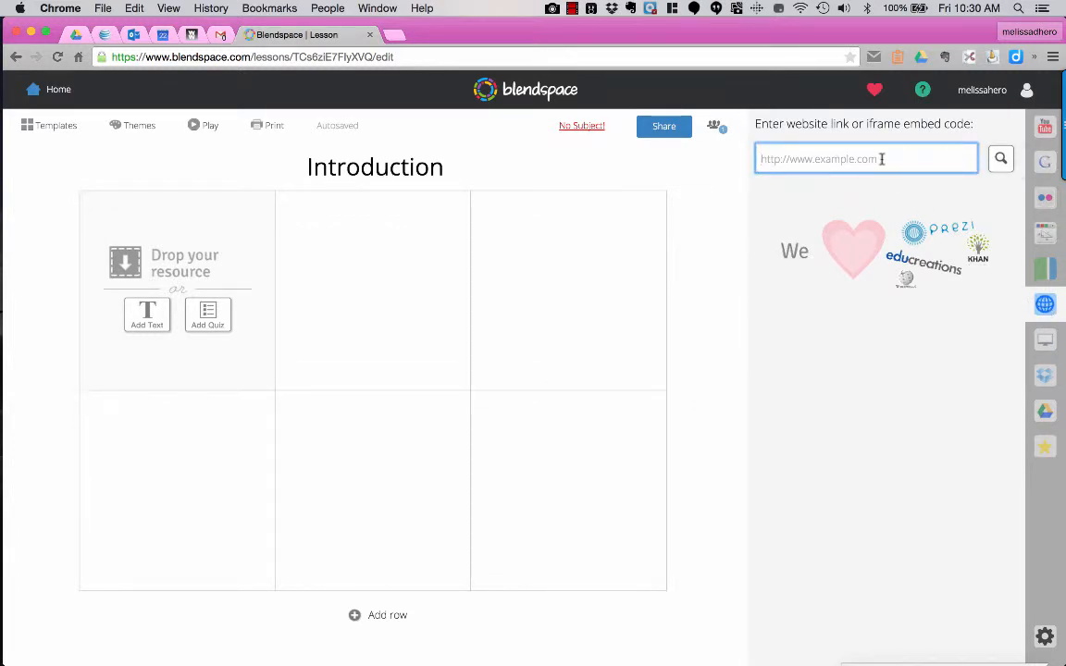
pyautogui.write('www.ggro')
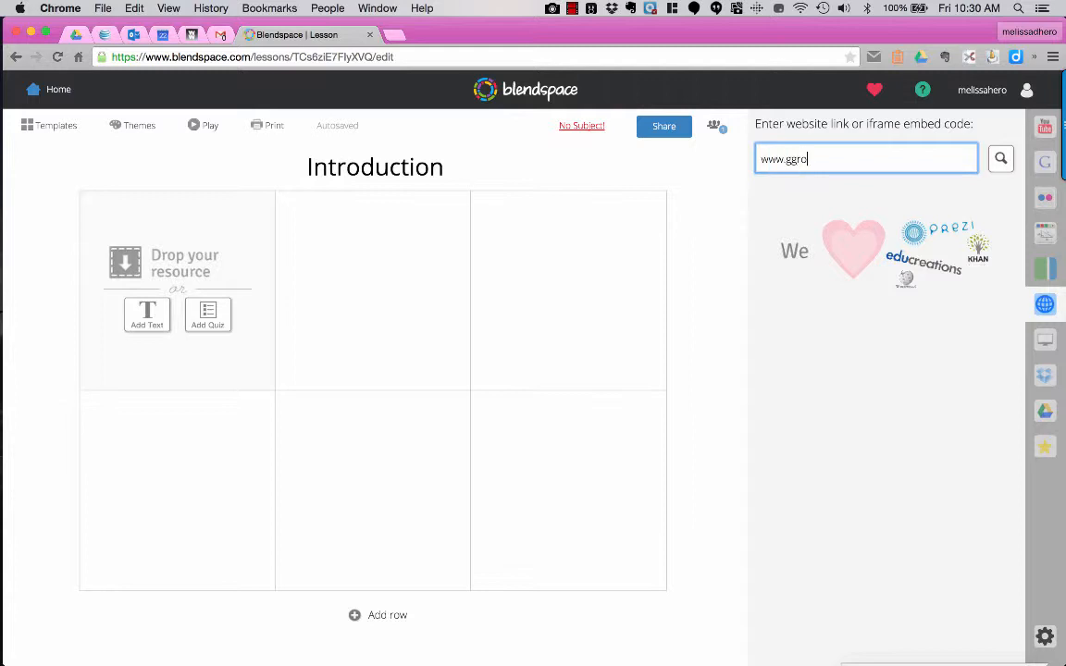
pyautogui.write('.org')
pyautogui.click(1000, 159)
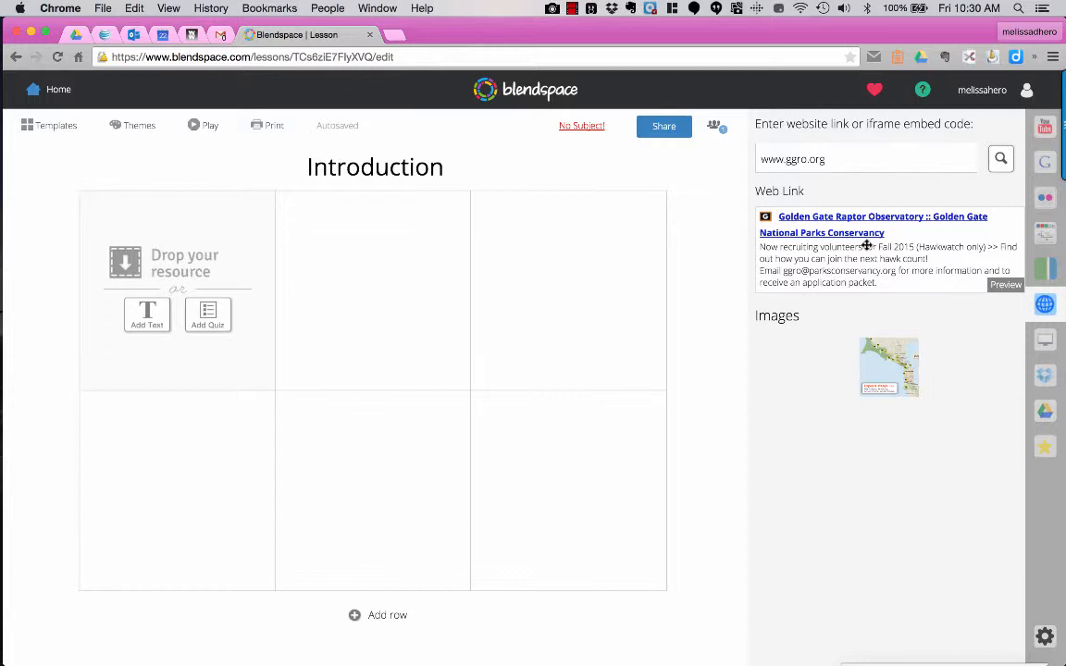
# - Search Google for "ggro", check the web results, and return to the image results
pyautogui.click(1043, 164)
pyautogui.click(866, 183)
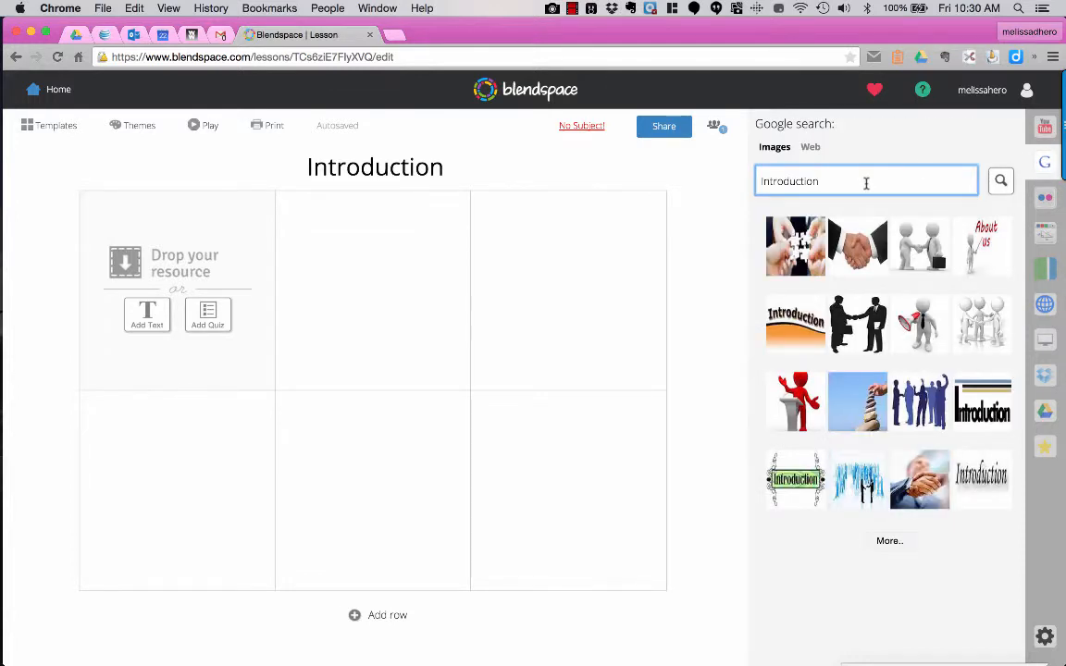
pyautogui.press('super+a')
pyautogui.write('ggro')
pyautogui.click(1001, 181)
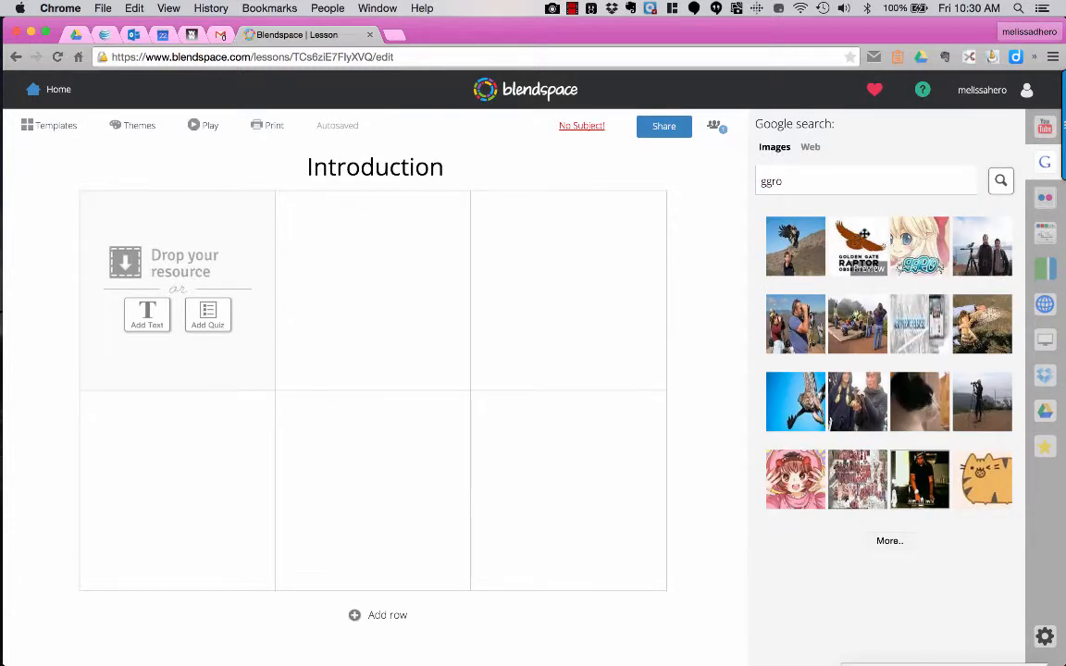
pyautogui.click(811, 148)
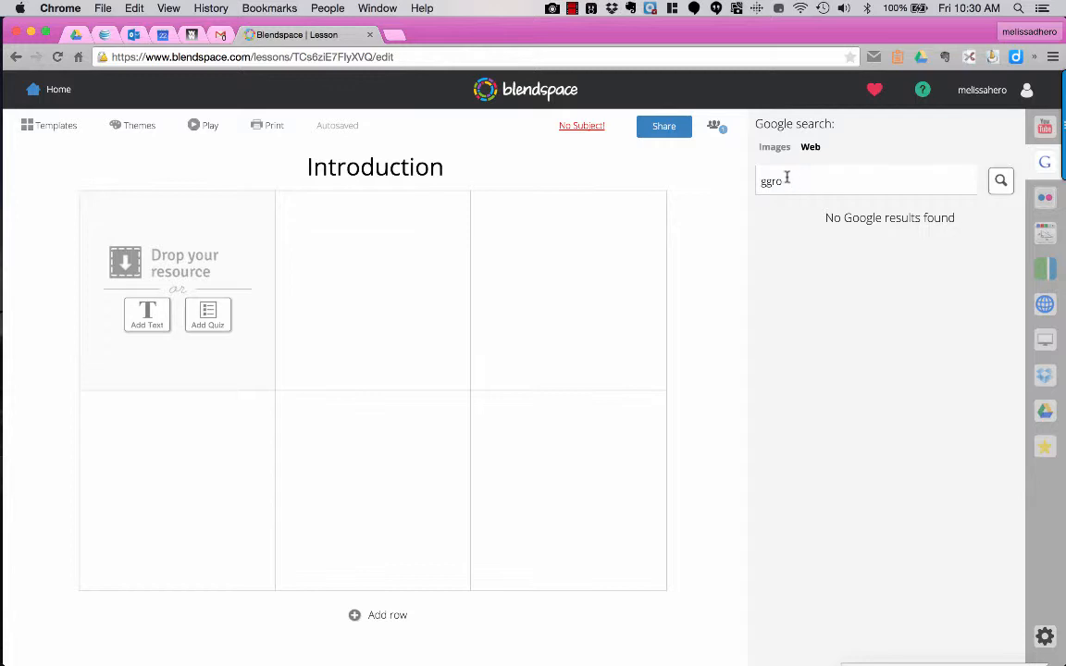
pyautogui.click(777, 150)
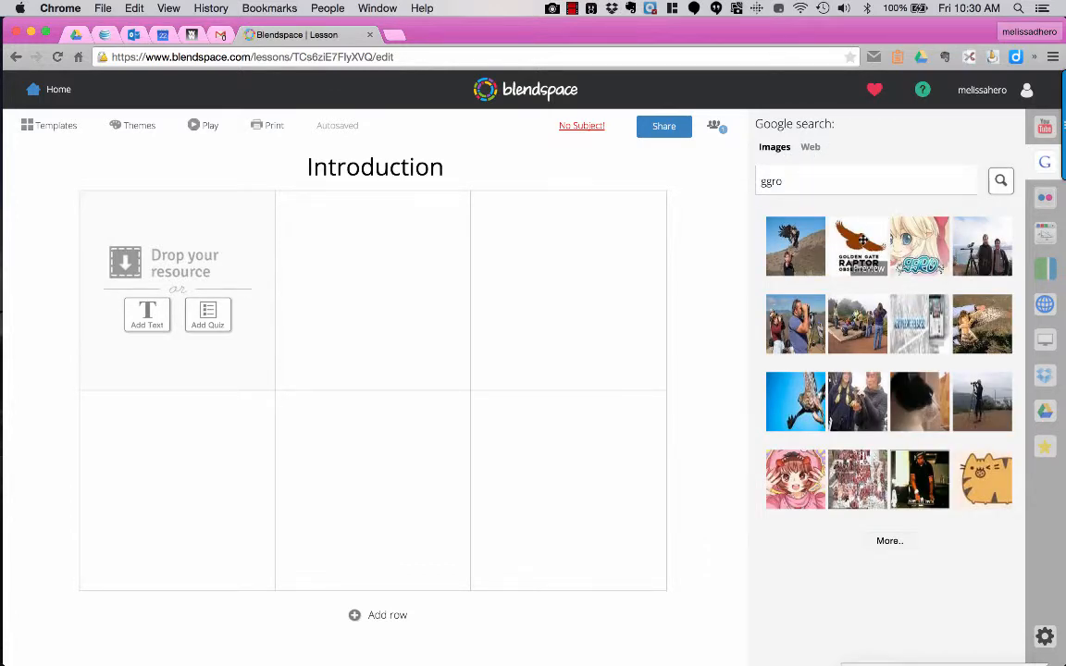
# - Preview the Golden Gate Raptor Observatory logo at full size and close the preview
pyautogui.click(862, 241)
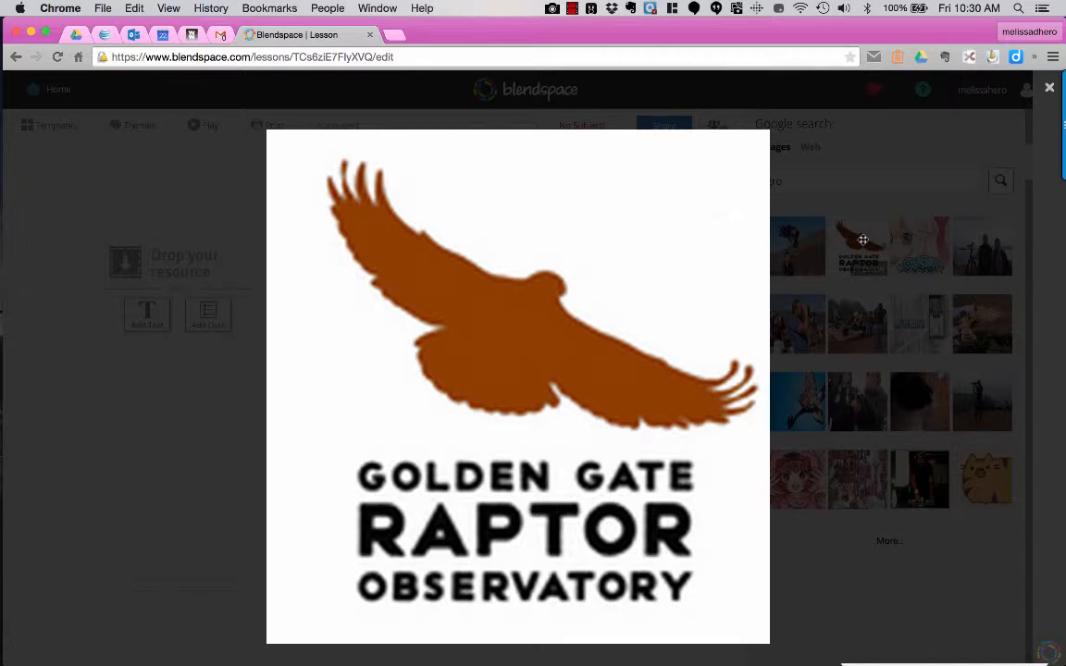
pyautogui.moveTo(1006, 96)
pyautogui.click(1050, 91)
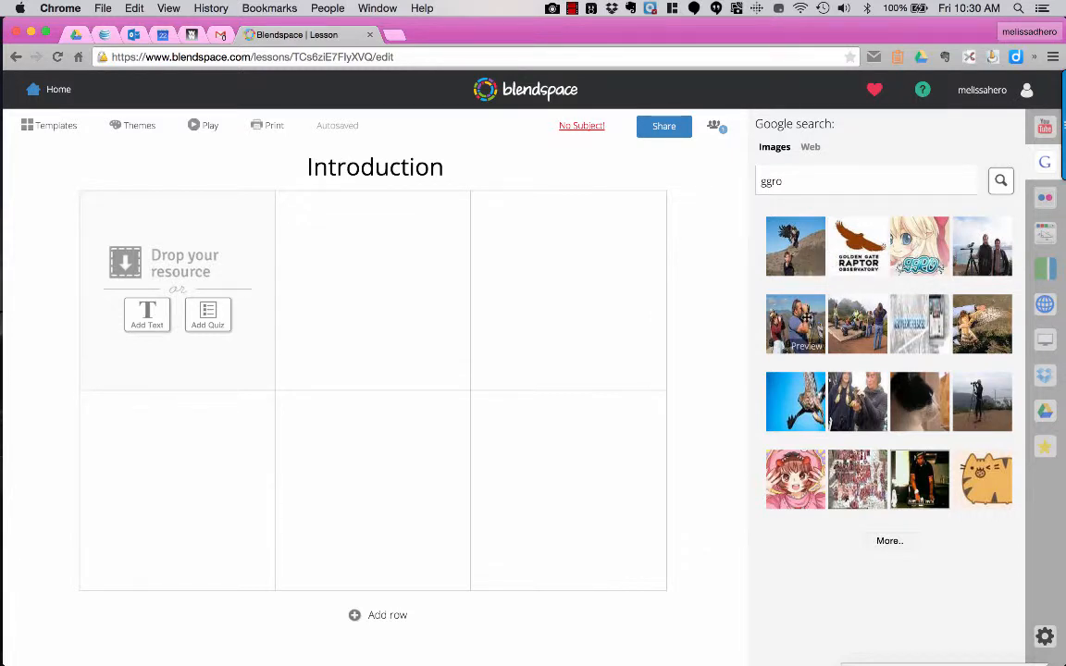
# - Place the photo of the volunteers with binoculars in the first lesson cell and label it "afadsfsdfsdfasdf"
pyautogui.moveTo(807, 319); pyautogui.dragTo(166, 250)
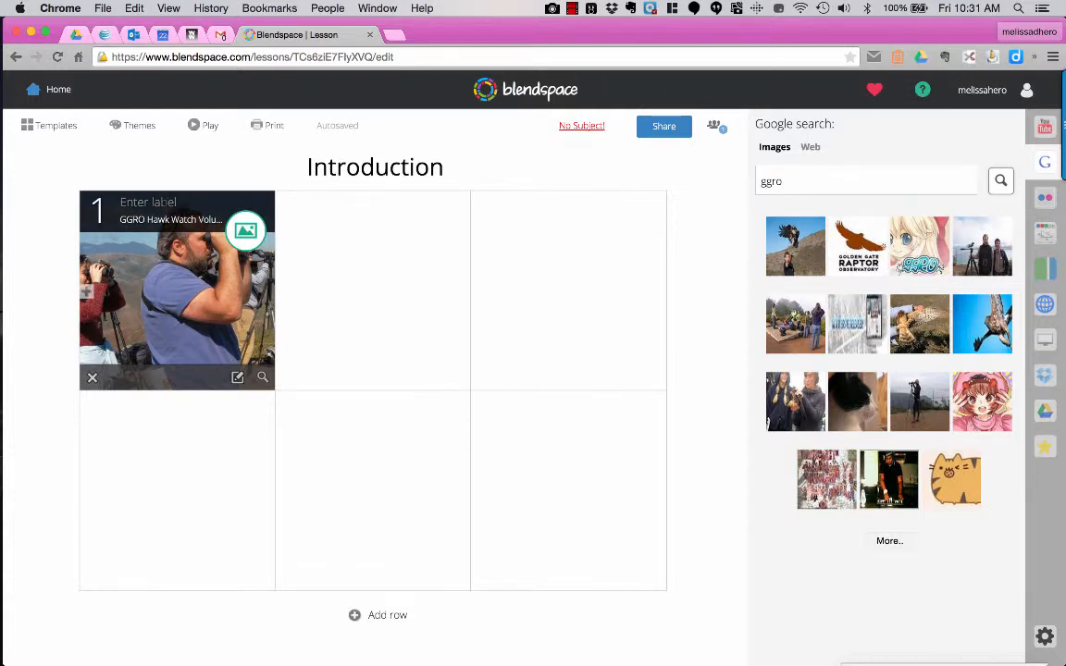
pyautogui.write('afadsfsdfsdfasdf')
# - Add the separate lines "adfadf", "afdsfasd" and "adfadfsdfds" to the first photo's description and save it
pyautogui.click(236, 379)
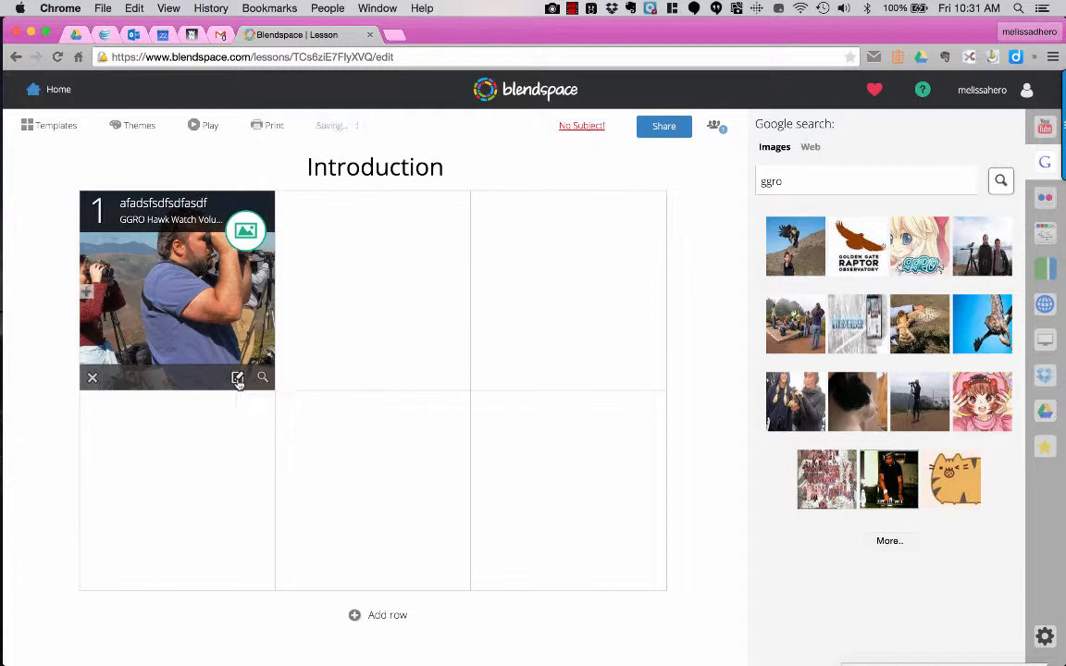
pyautogui.click(246, 214)
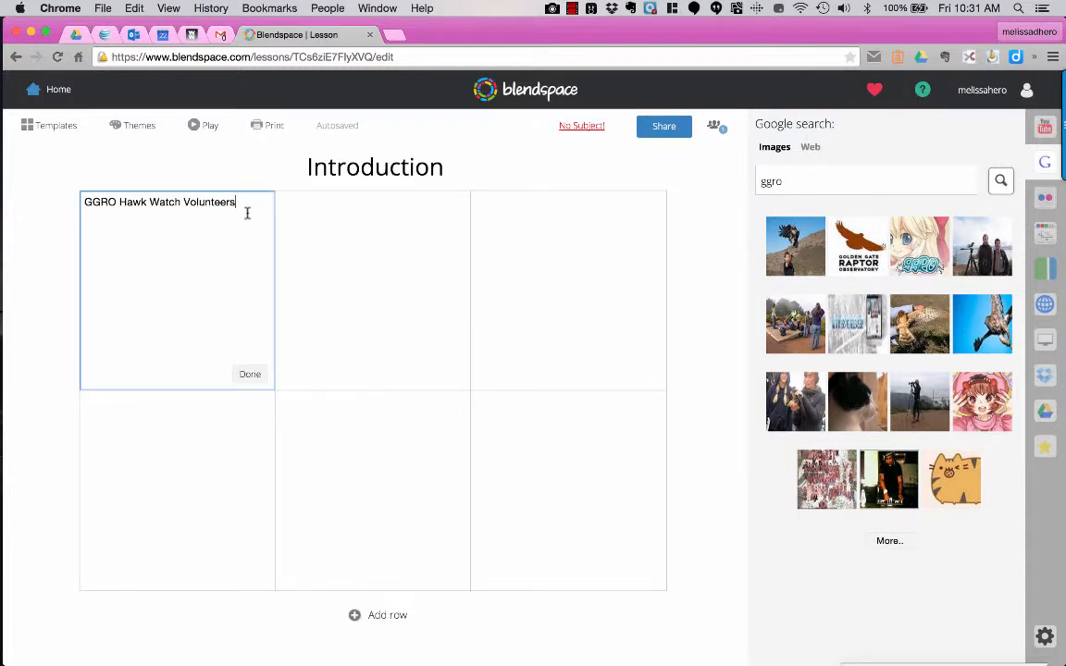
pyautogui.press('Return')
pyautogui.write('afdsfasd')
pyautogui.press('Return')
pyautogui.press('Return')
pyautogui.write('adfadfsdfds')
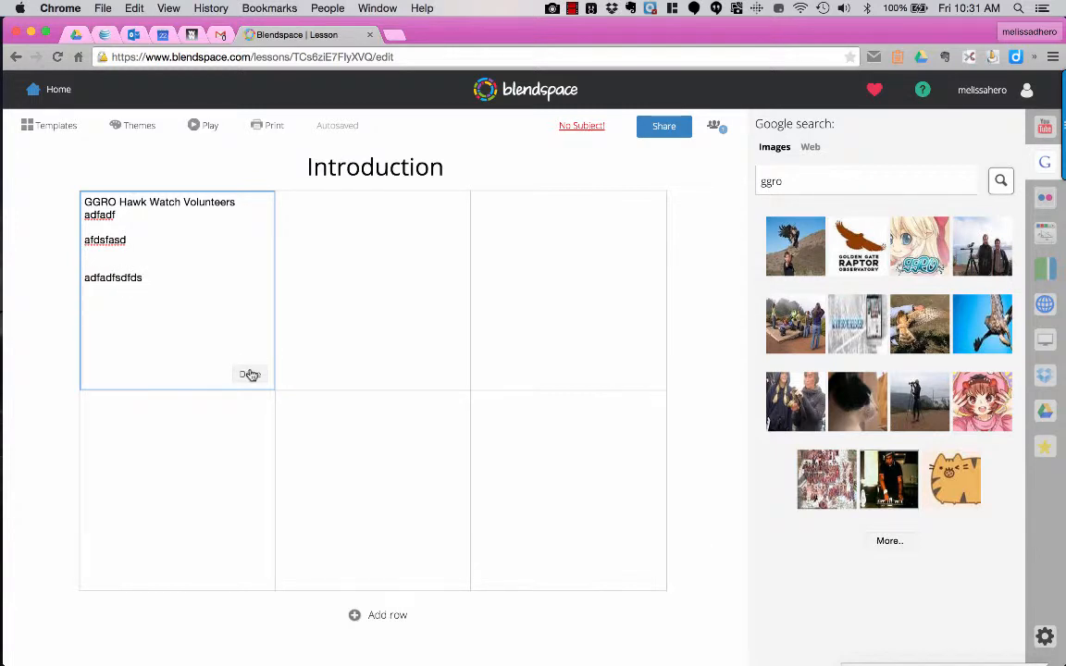
pyautogui.click(250, 375)
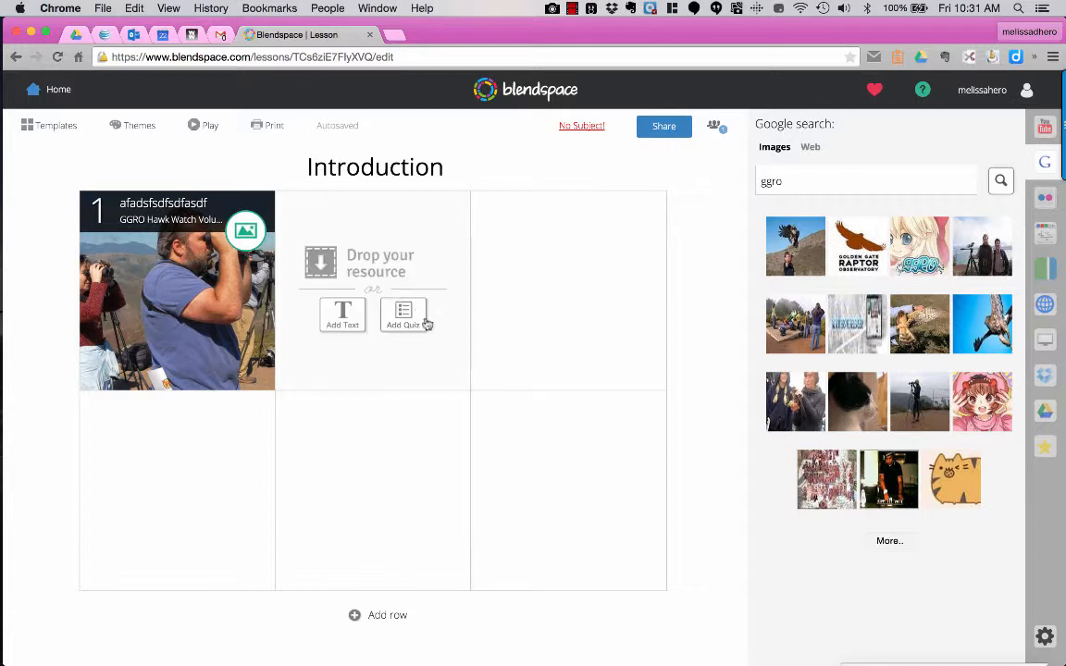
# - Add a text resource reading "adfadfadsfadsfadsfads" to the second lesson cell
pyautogui.click(343, 324)
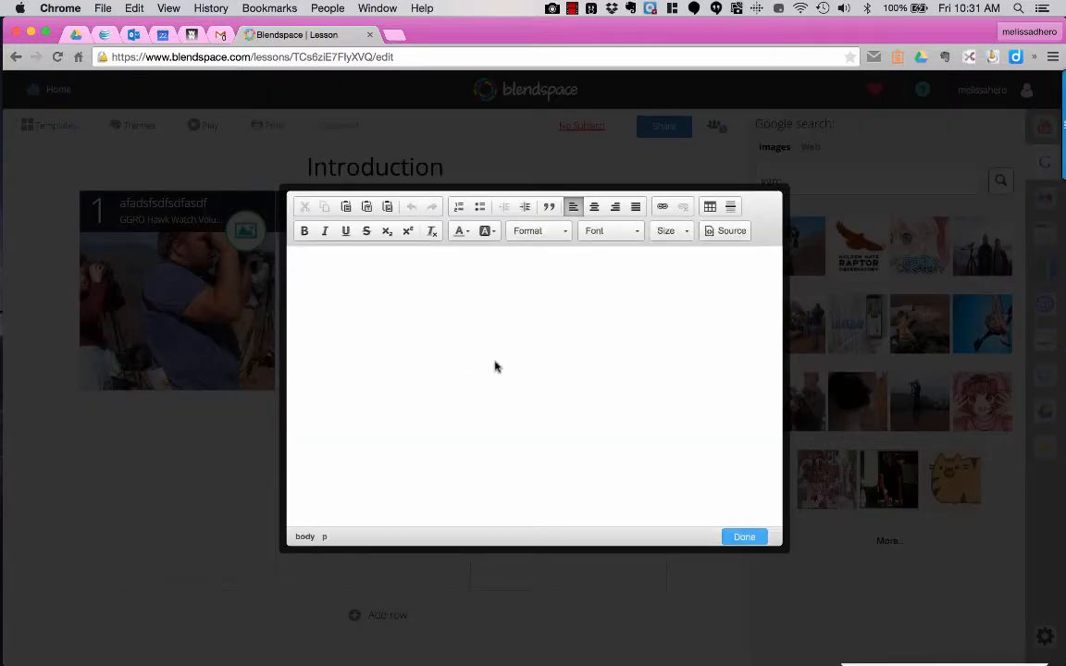
pyautogui.click(474, 288)
pyautogui.write('adfadfadsfadsfads')
pyautogui.click(744, 537)
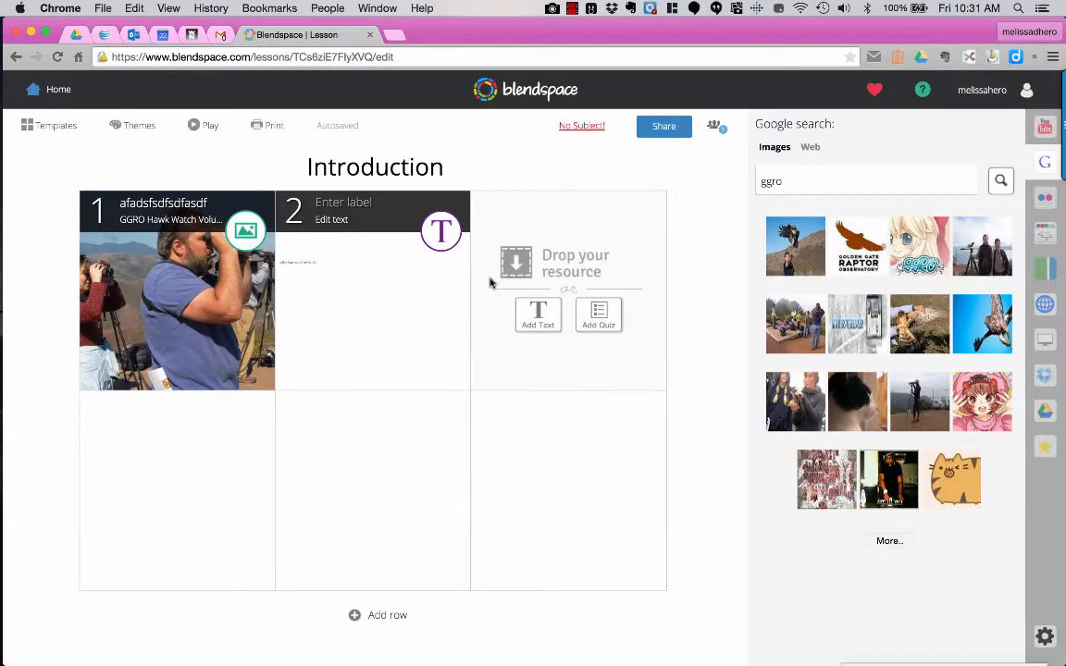
# - Add a blank quiz to the third lesson cell and delete it again
pyautogui.click(601, 312)
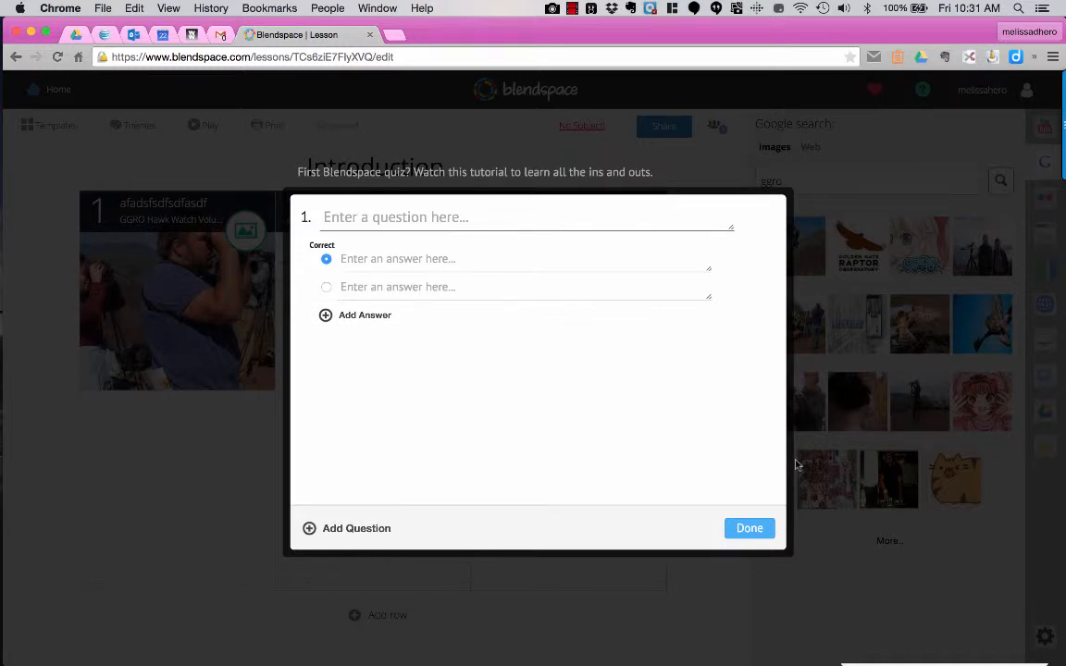
pyautogui.click(750, 528)
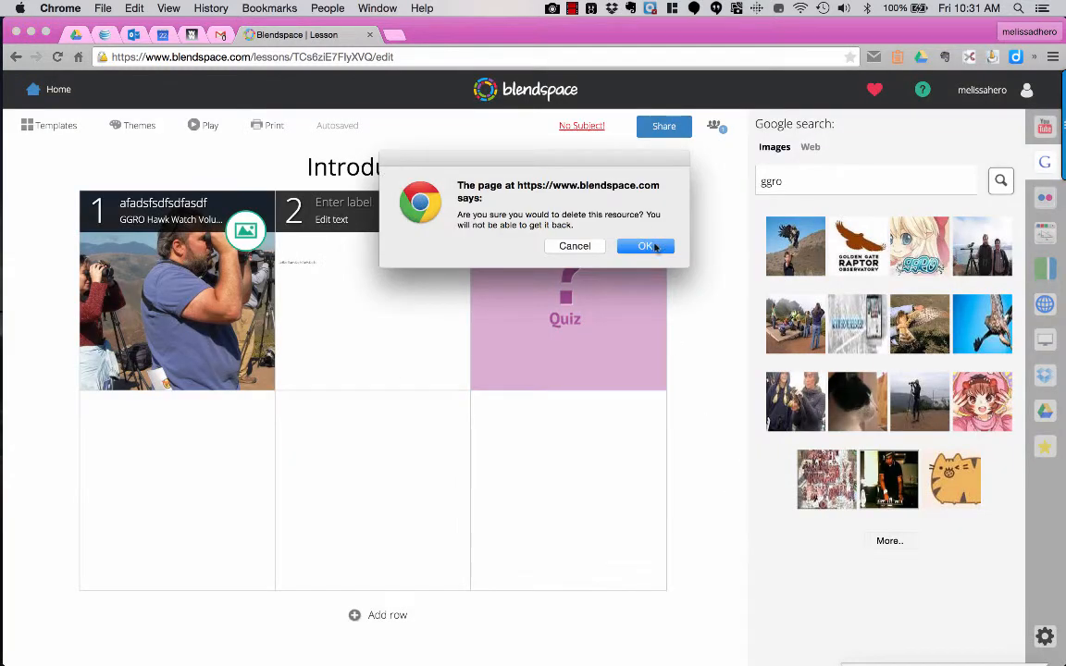
pyautogui.click(645, 246)
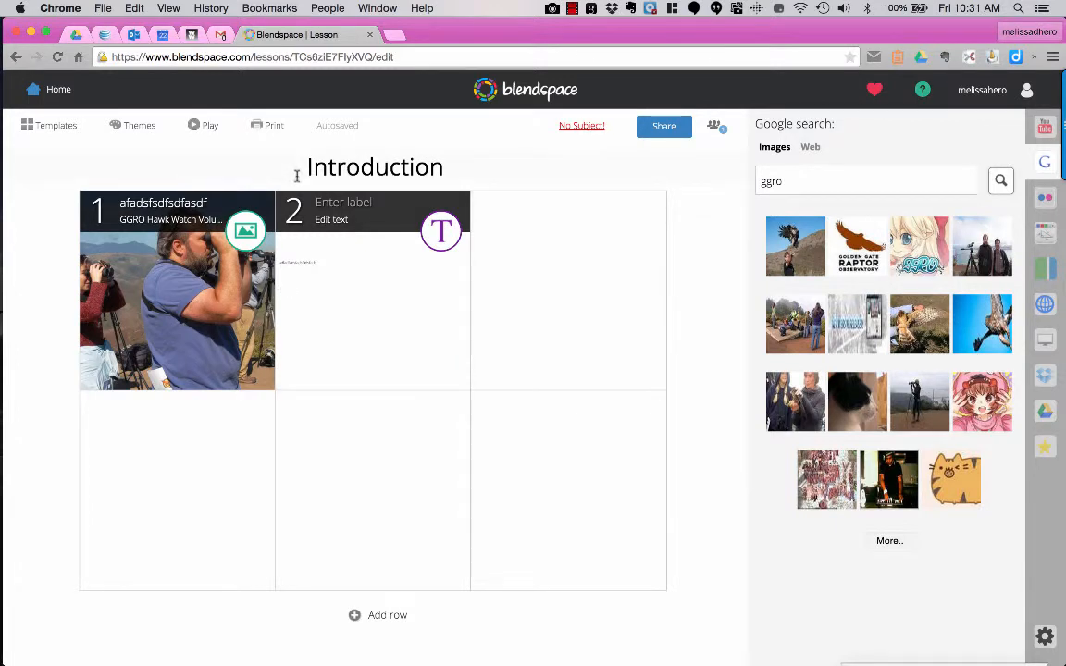
# - View the available lesson templates, try the Colors theme, and restore the Dark theme
pyautogui.click(53, 133)
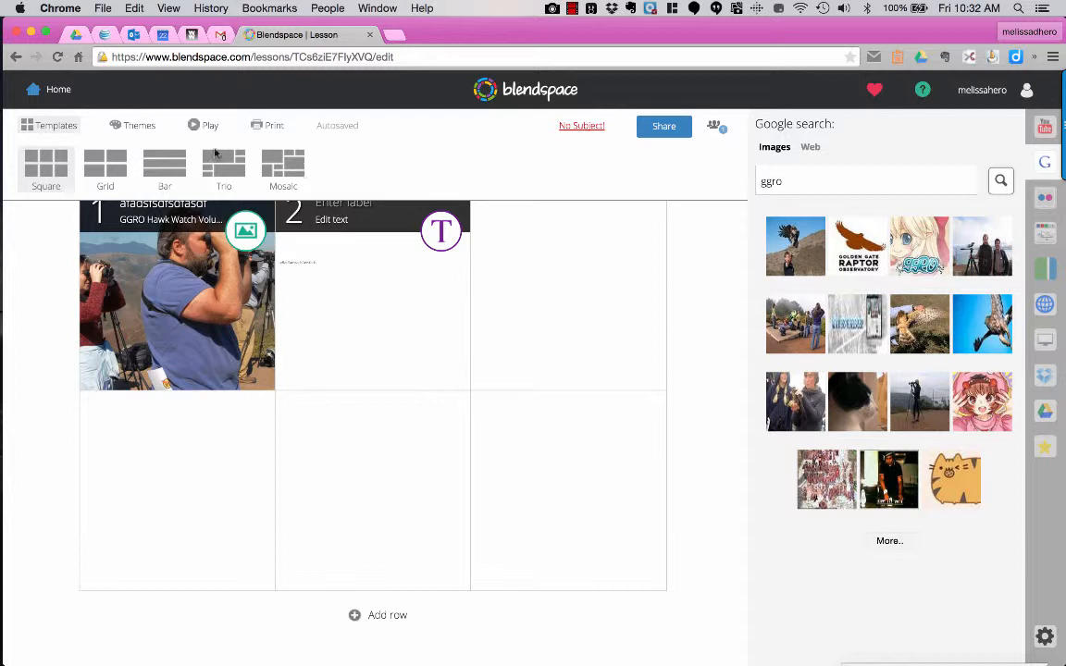
pyautogui.click(137, 126)
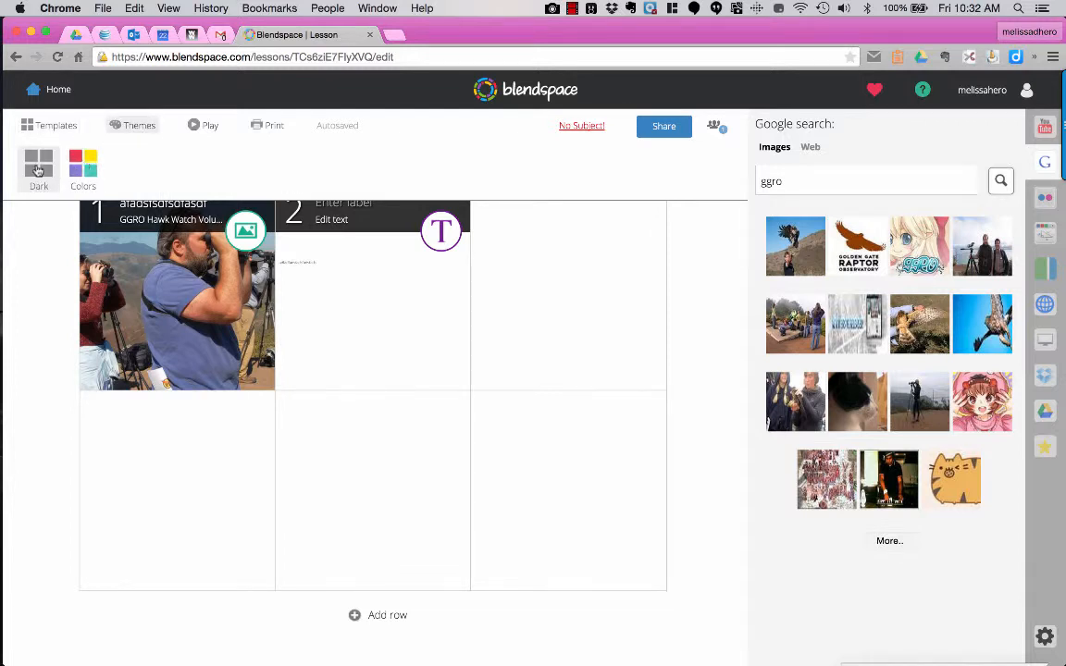
pyautogui.click(82, 172)
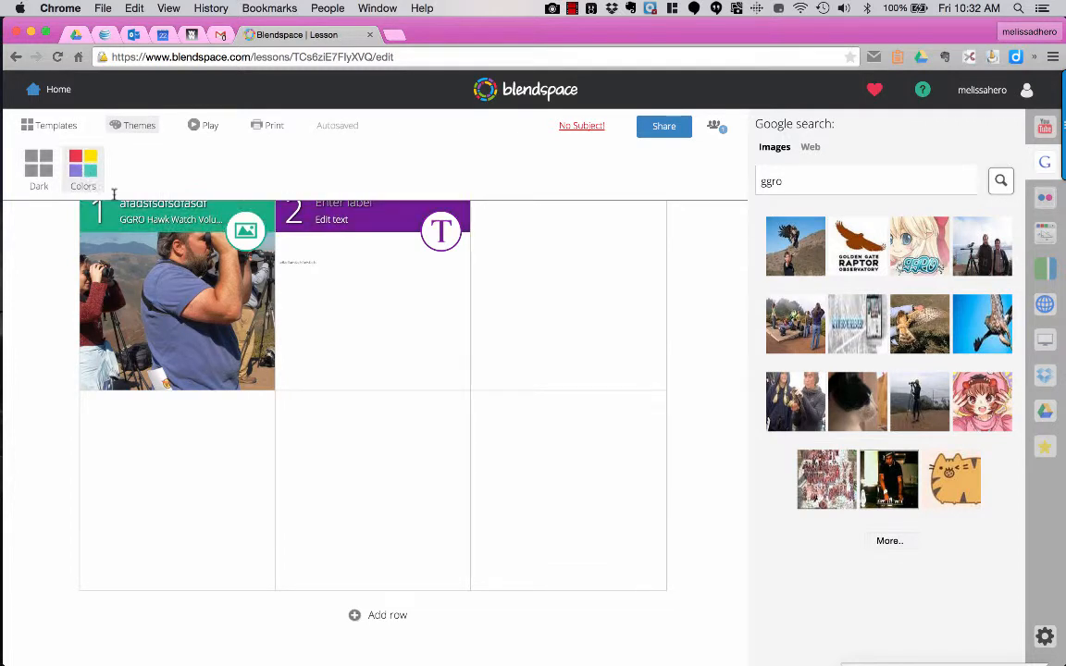
pyautogui.click(37, 167)
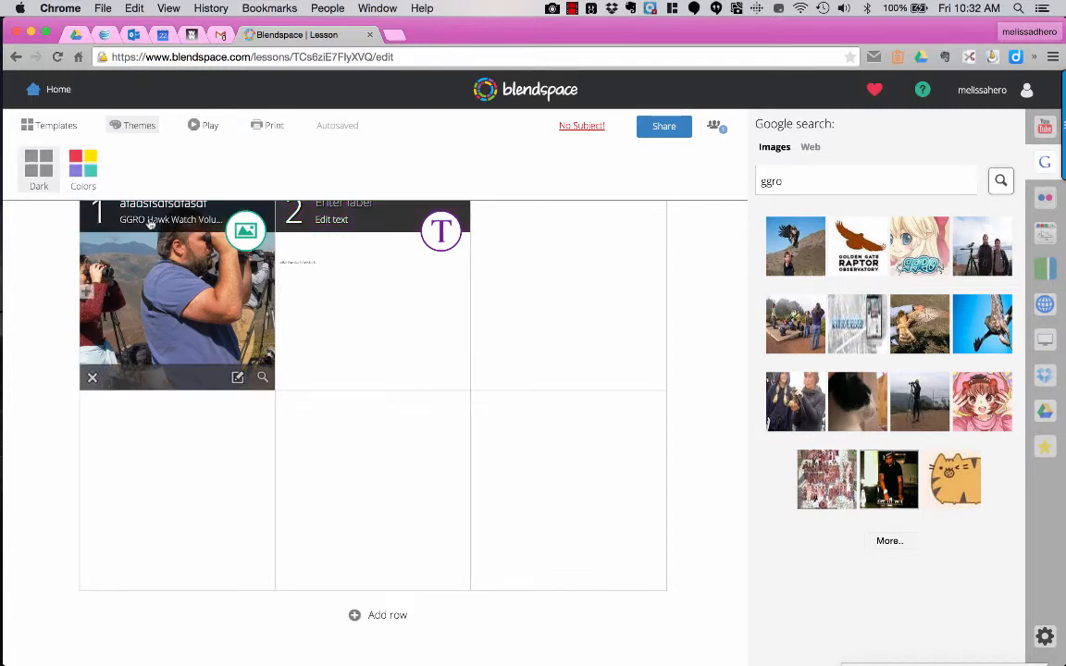
# - Play the lesson, advancing to the text resource and returning to the first photo
pyautogui.click(212, 126)
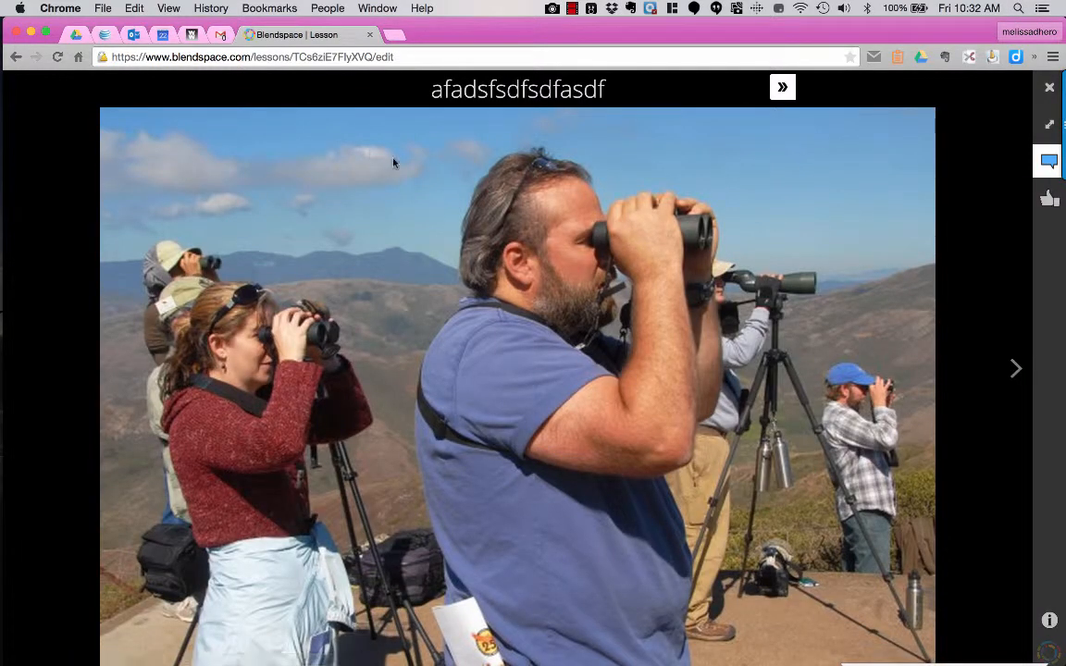
pyautogui.click(1016, 370)
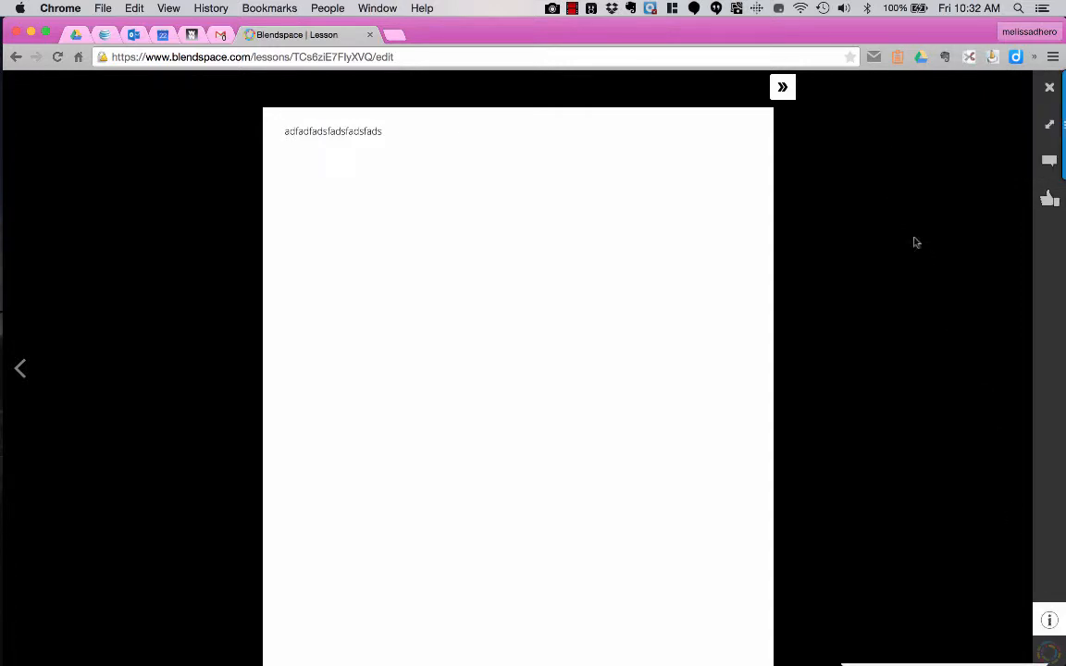
pyautogui.click(20, 365)
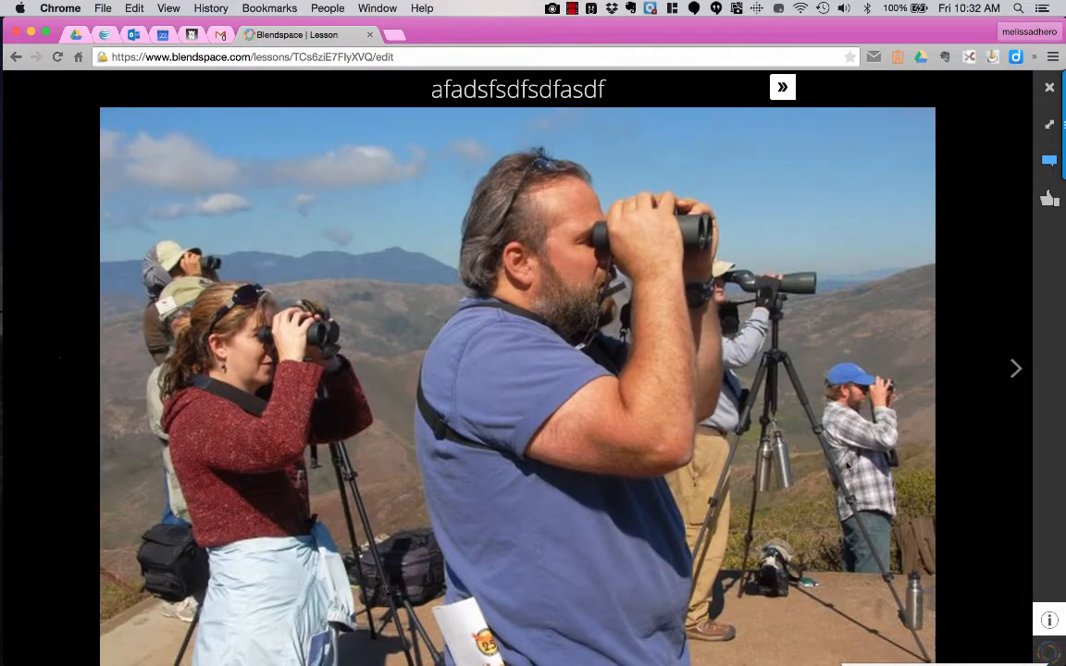
# - View the first photo's resource information, comments and rating options in the lesson player, and return to the lesson editor
pyautogui.click(1049, 625)
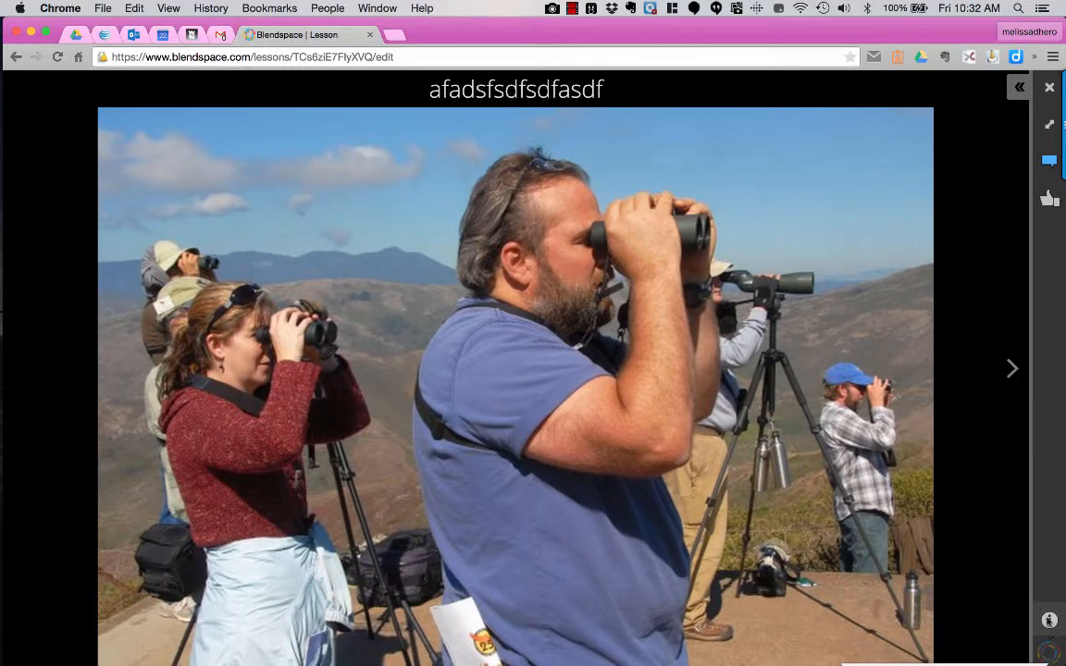
pyautogui.moveTo(1016, 104); pyautogui.dragTo(925, 94)
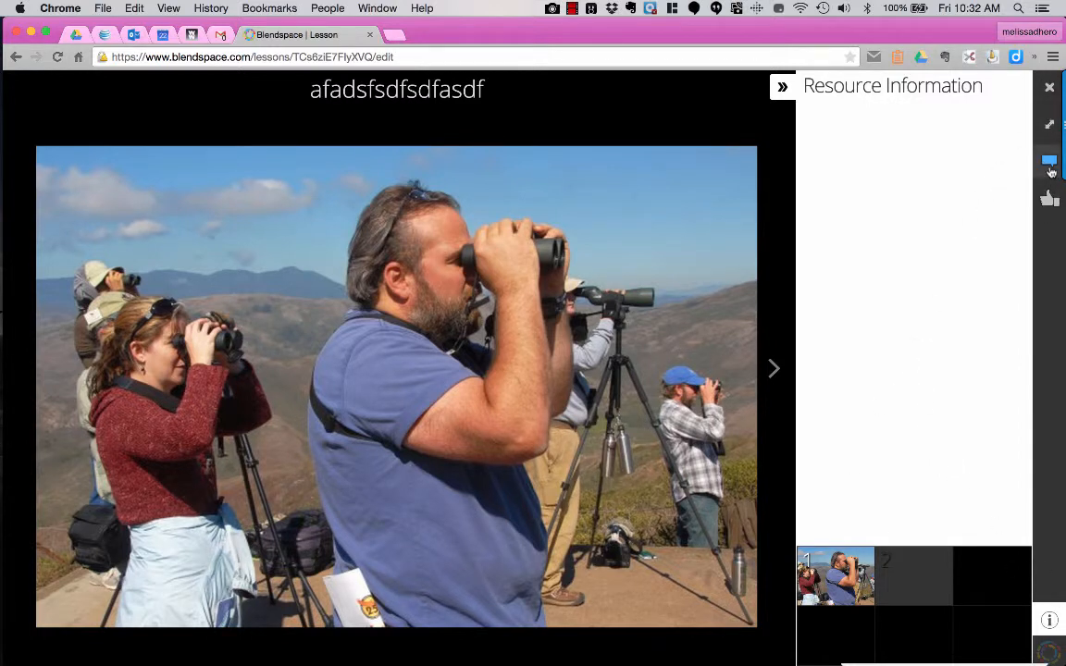
pyautogui.click(1049, 163)
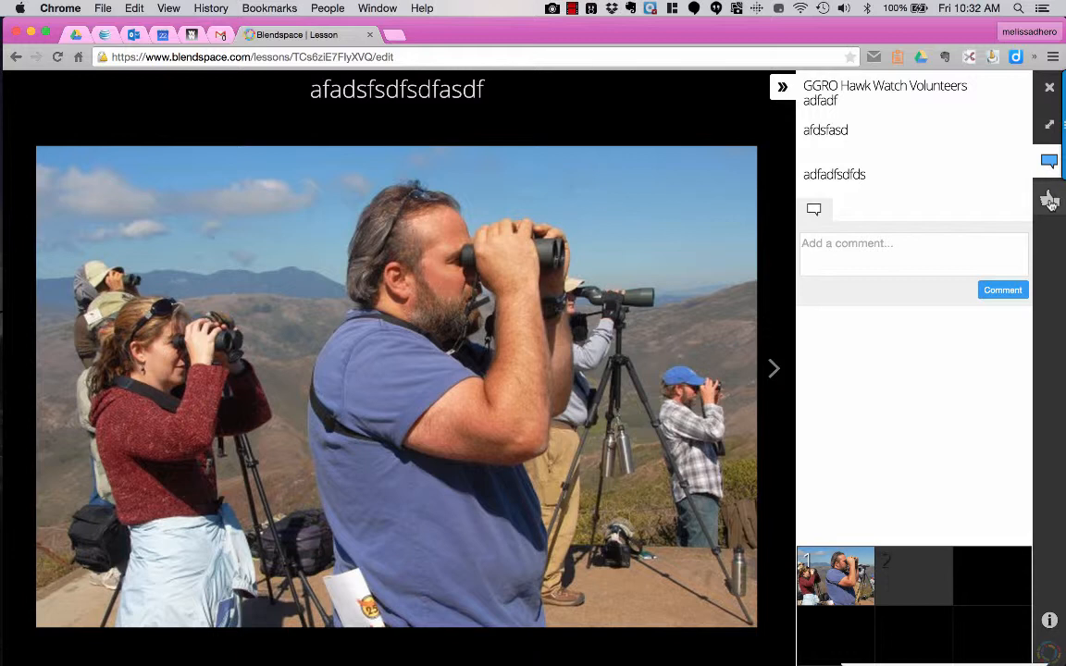
pyautogui.click(1049, 201)
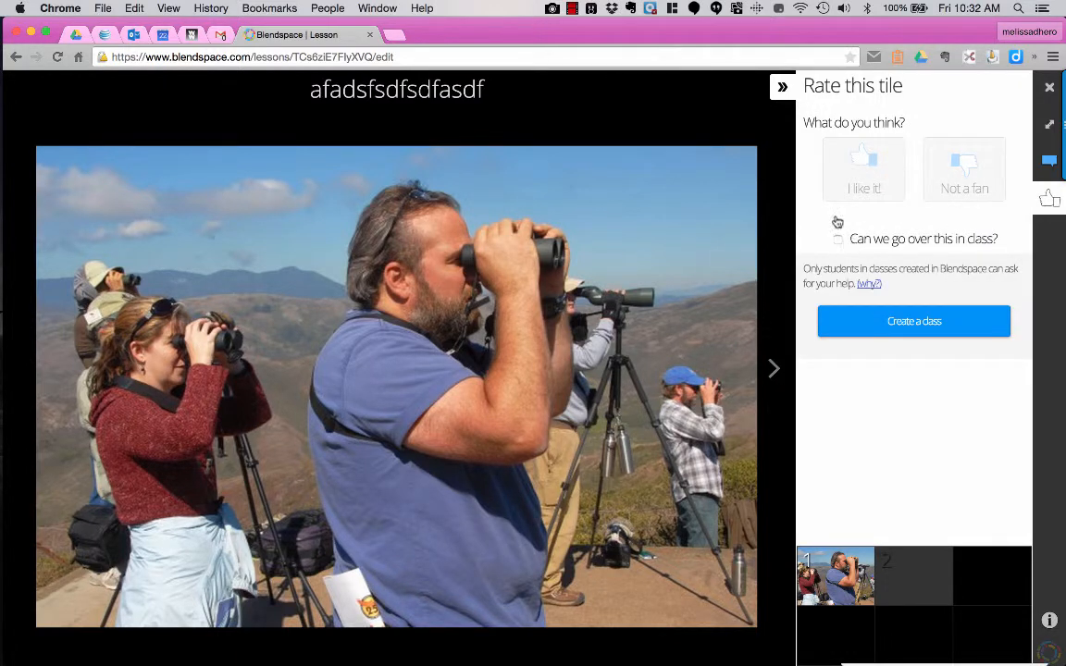
pyautogui.click(780, 90)
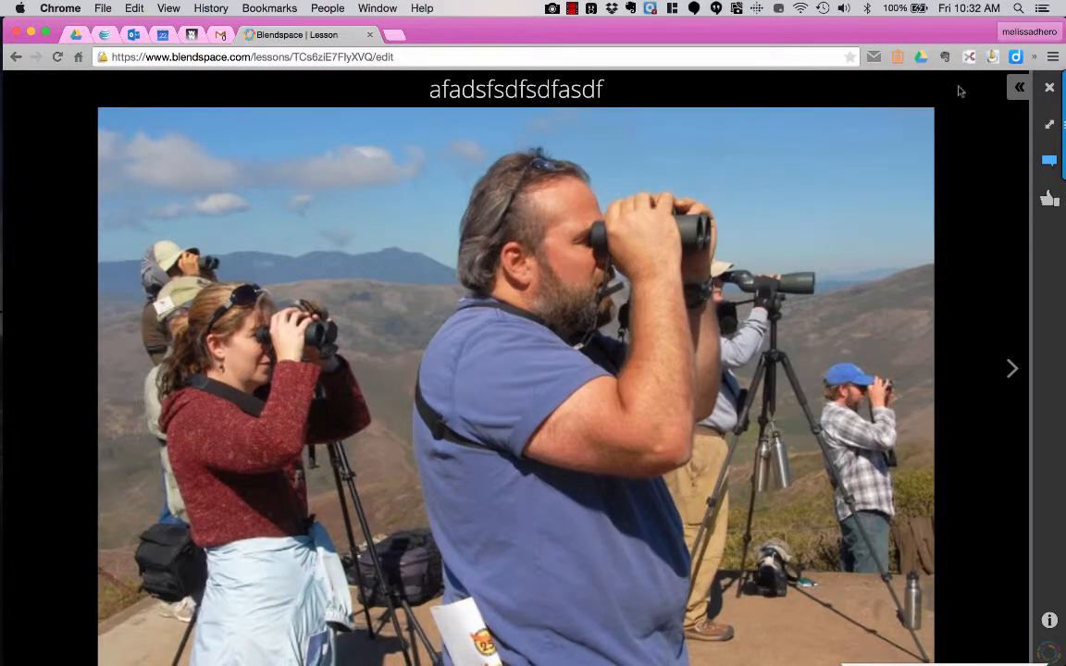
pyautogui.click(1048, 89)
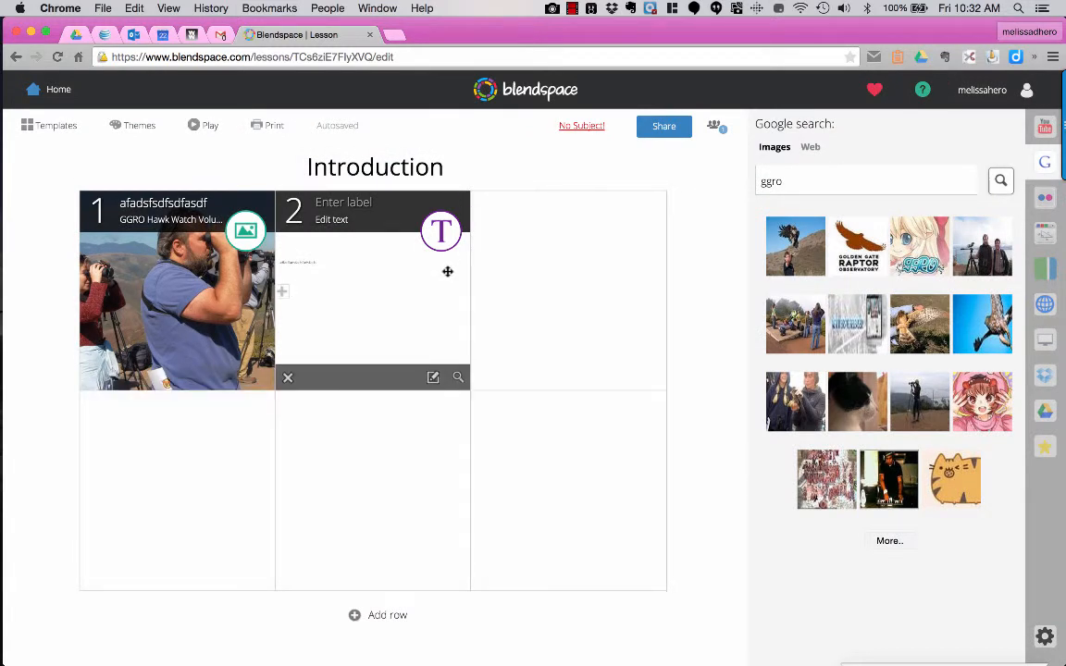
# - Review the lesson's sharing, privacy and collaboration options, including the help article on the collaborator link
pyautogui.click(671, 129)
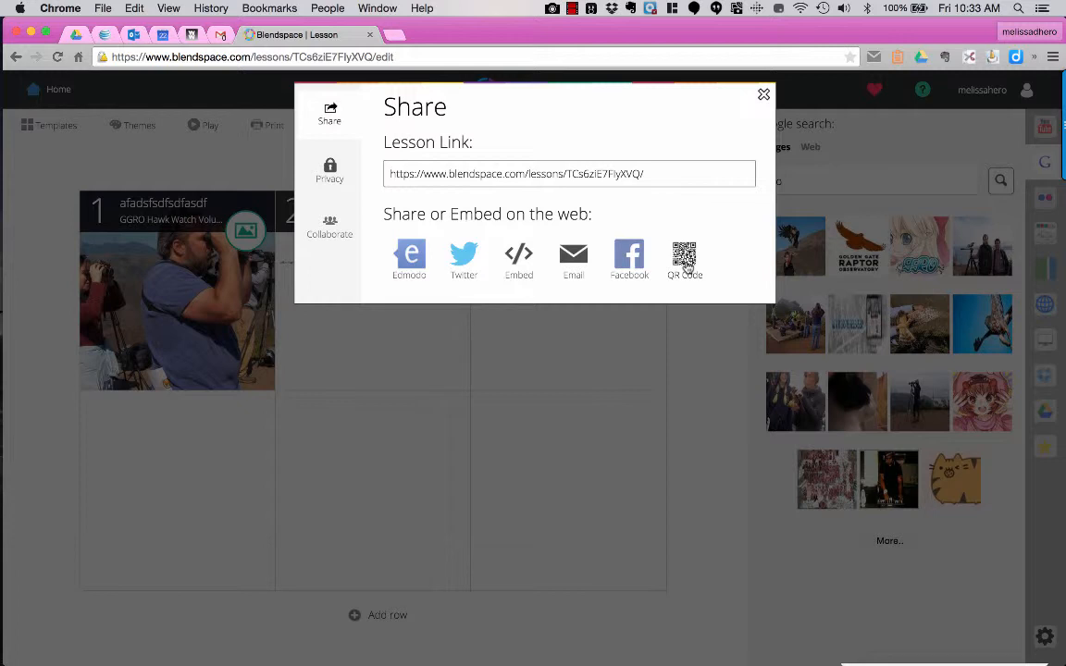
pyautogui.click(329, 170)
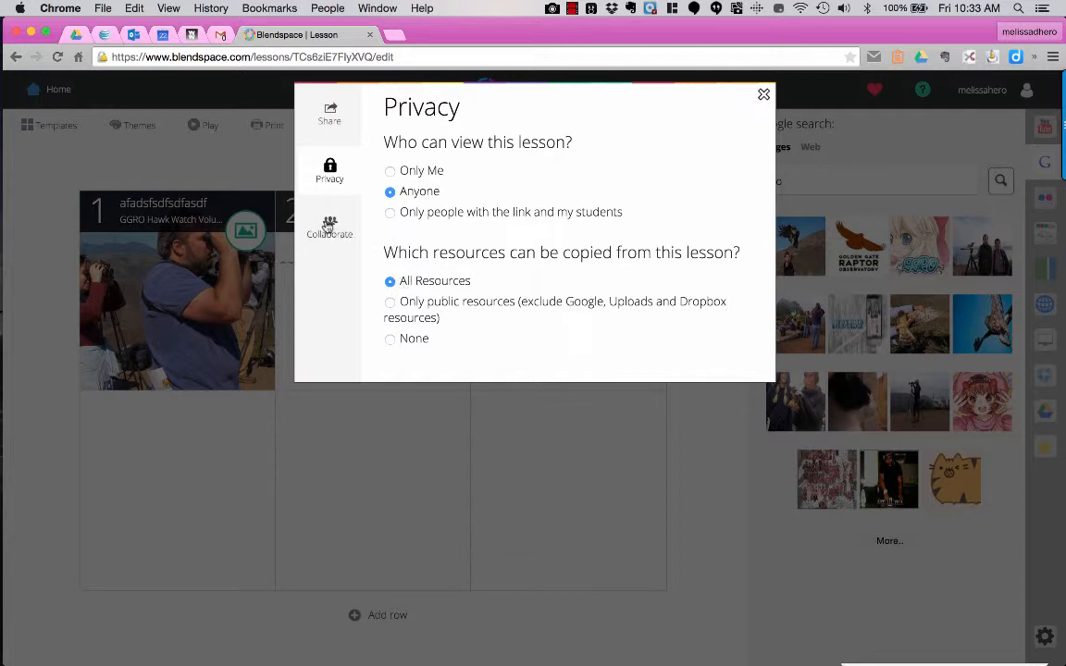
pyautogui.click(329, 226)
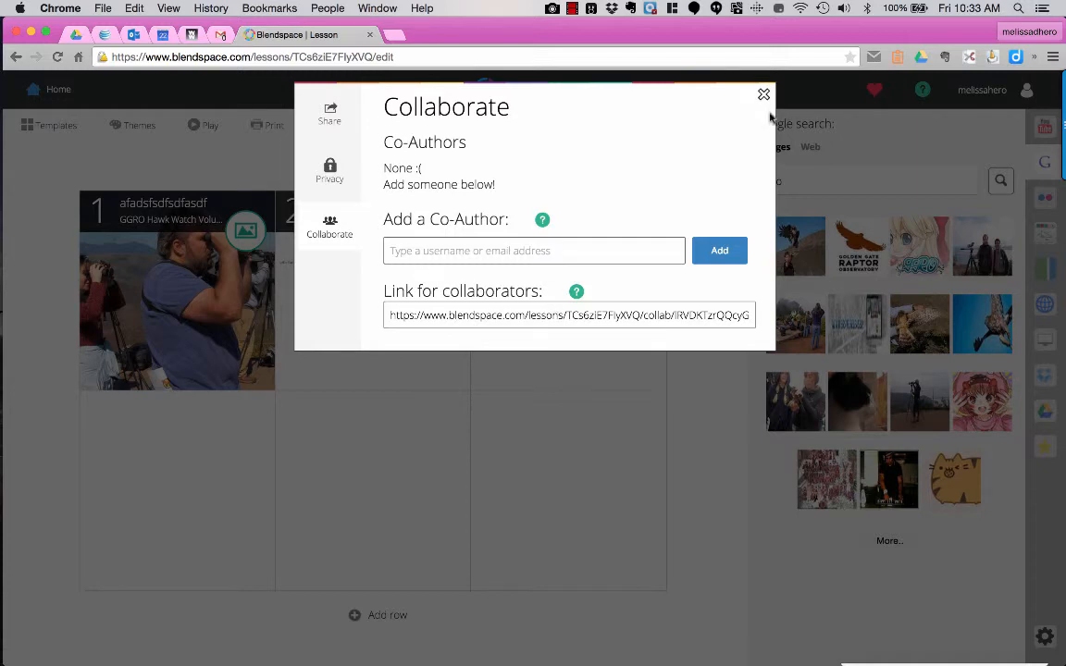
pyautogui.click(575, 291)
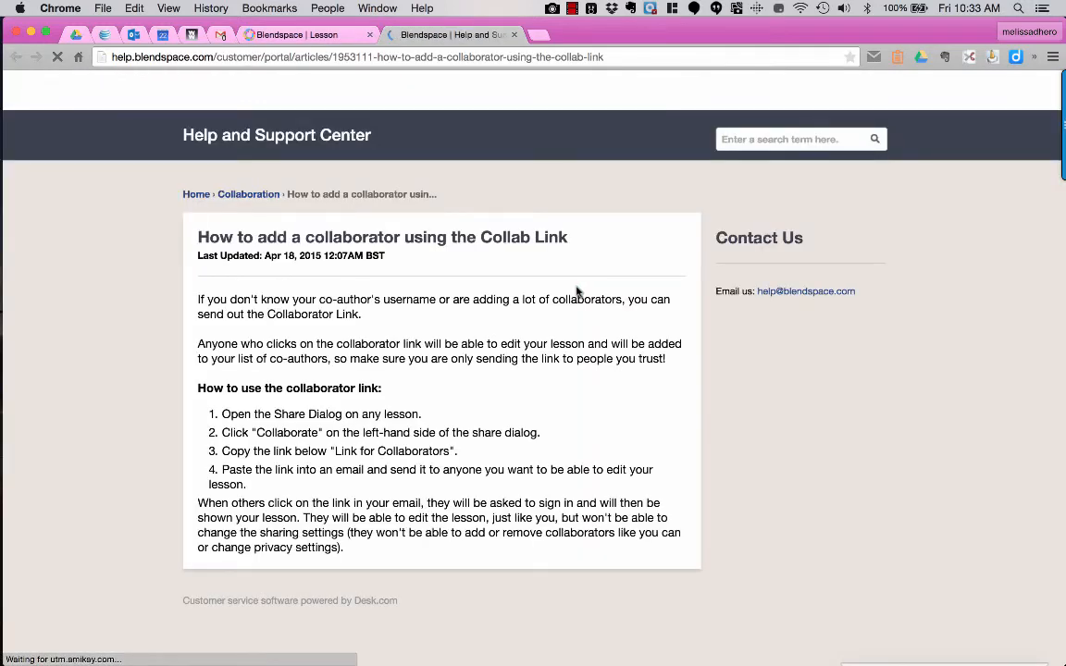
pyautogui.click(352, 34)
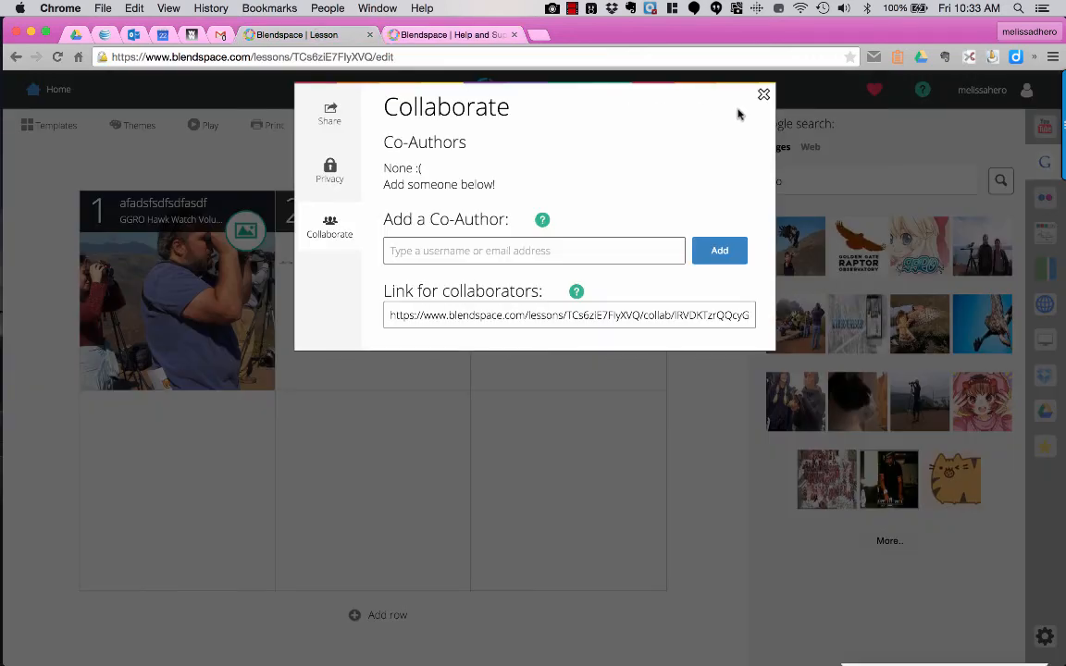